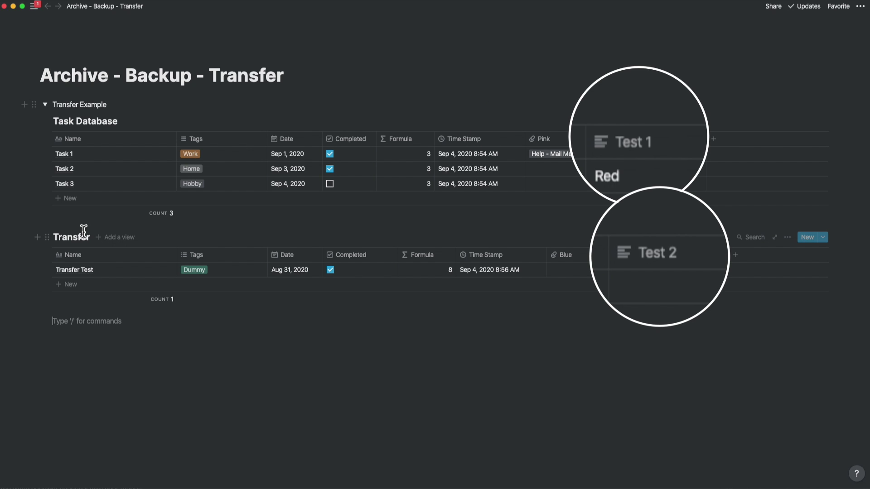
Select Task 1, Task 2 and Task 3 together and drag them into the Transfer table
left_click(47, 156)
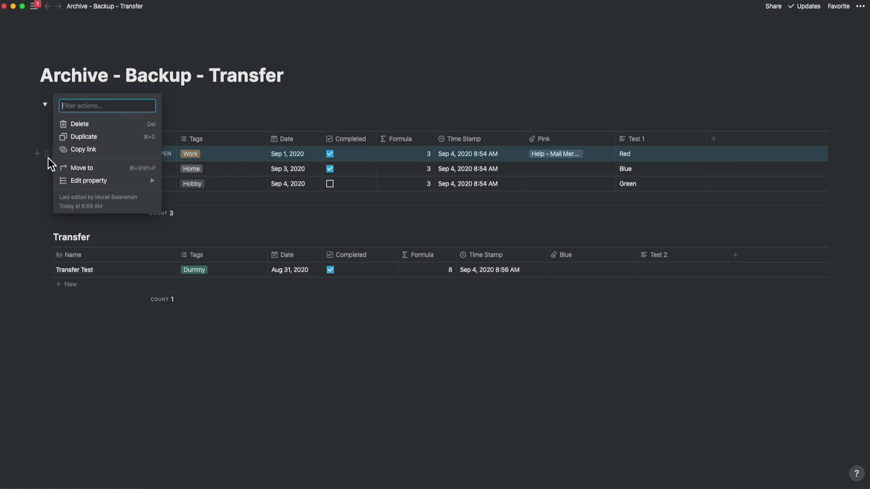
left_click(196, 125)
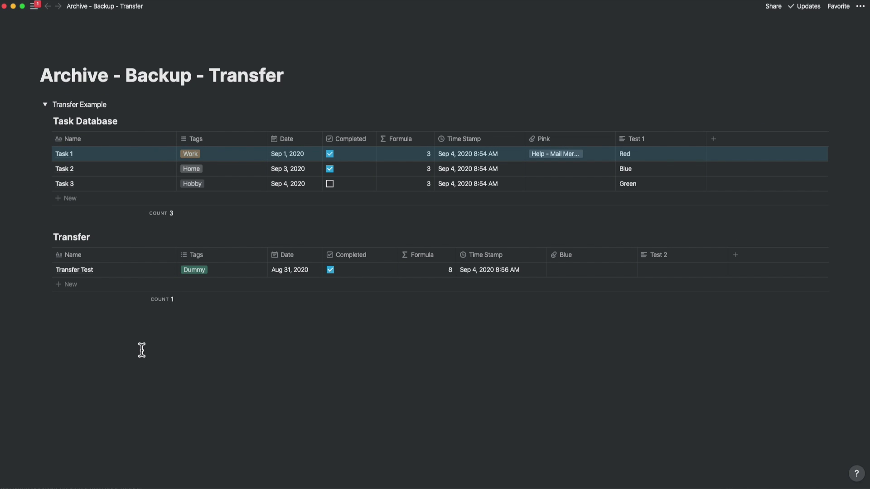
key("shift+Down")
key("shift+Down")
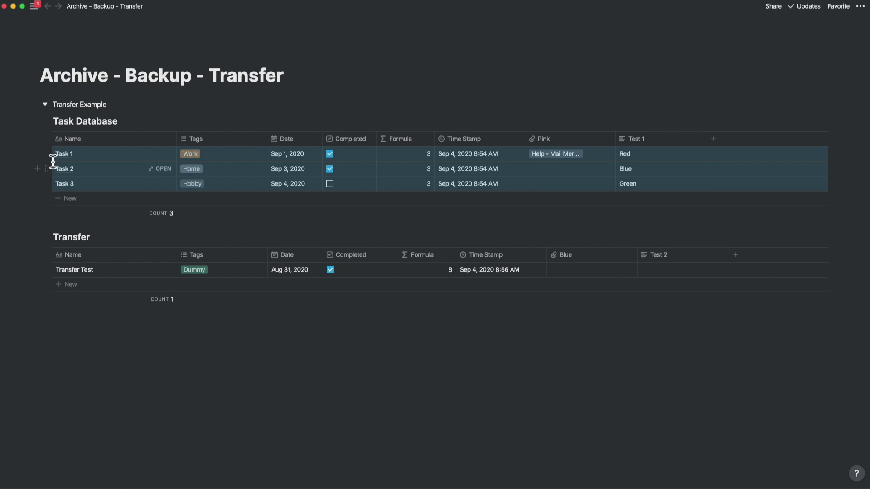
left_click_drag(50, 155, 57, 284)
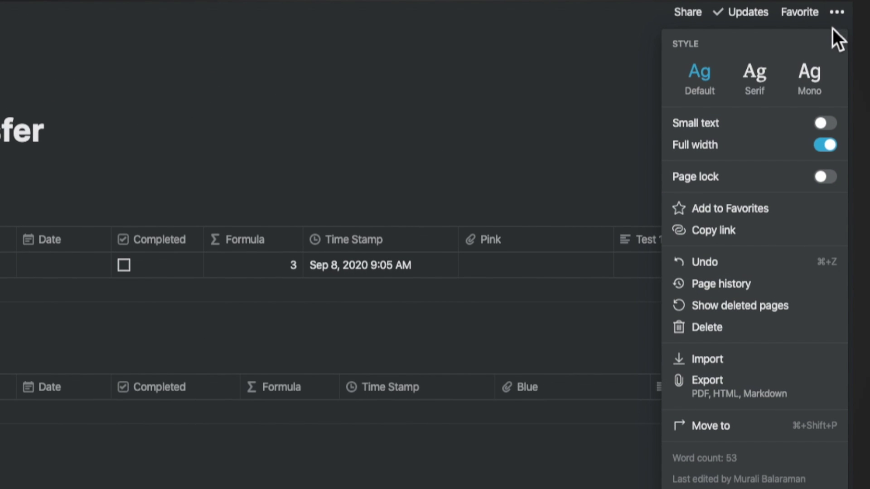
left_click(766, 287)
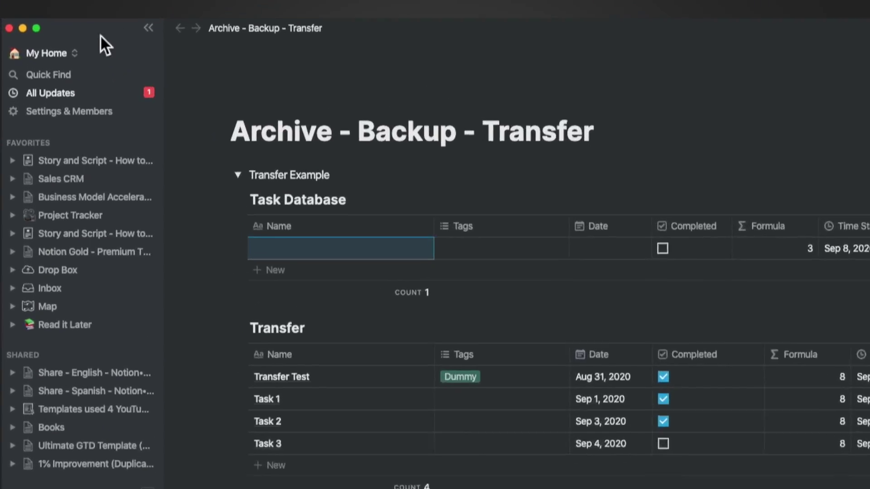
Duplicate the Transfer database and drag the copy into the sidebar as its own page
left_click(96, 72)
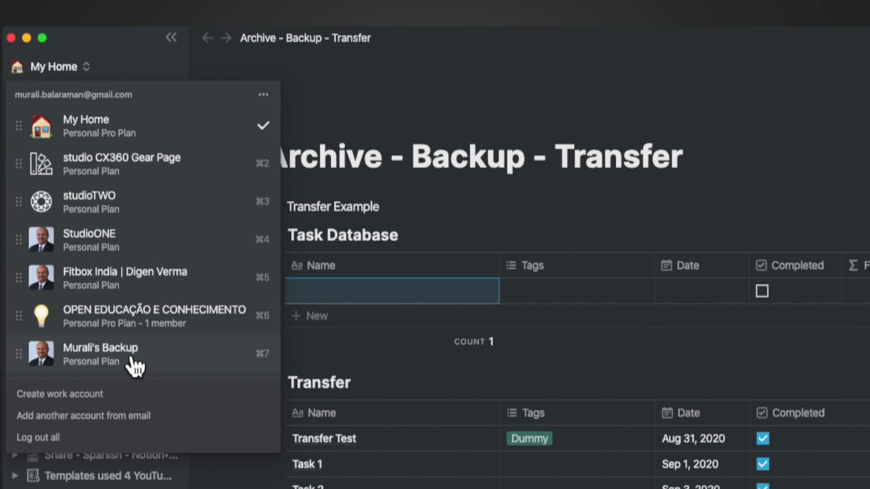
left_click(264, 95)
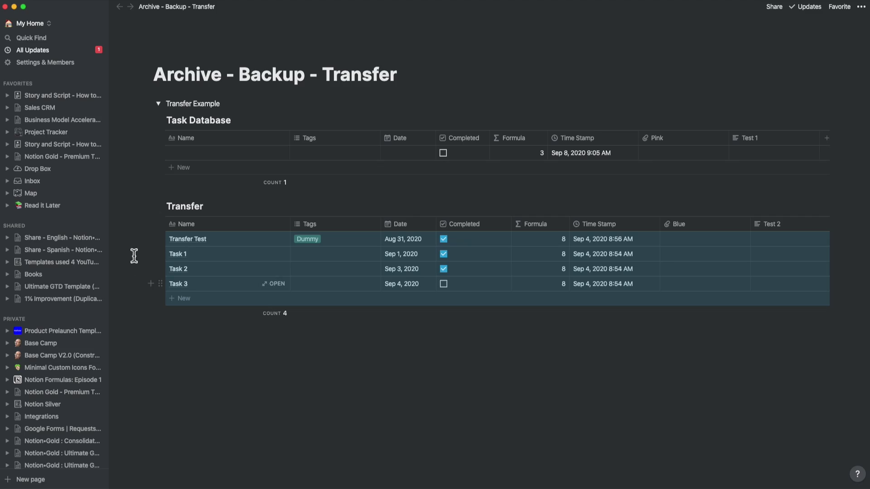
left_click(162, 207)
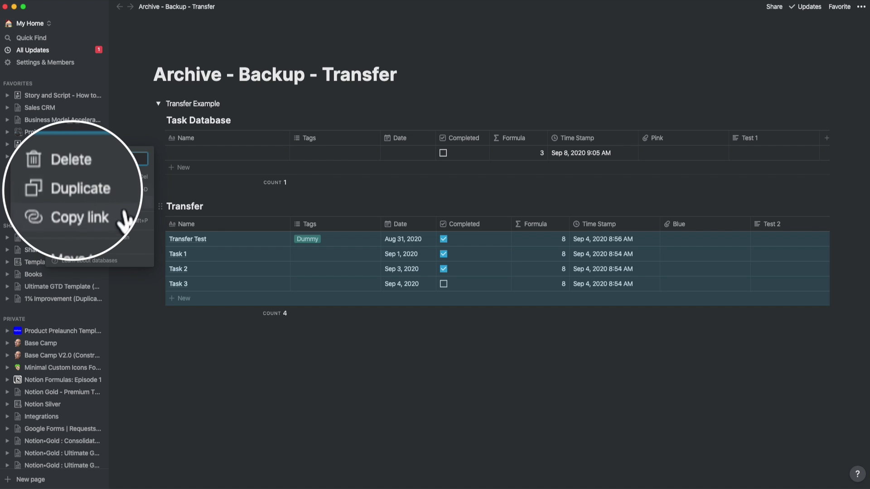
left_click(93, 193)
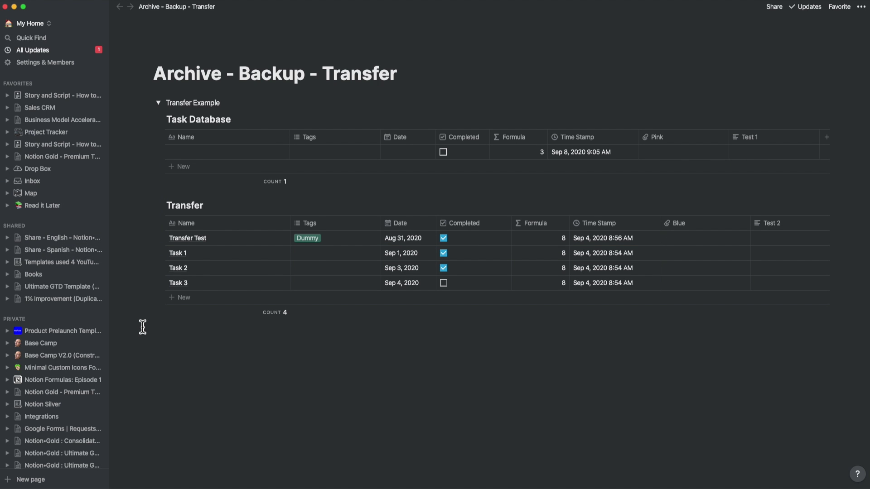
left_click_drag(163, 283, 98, 344)
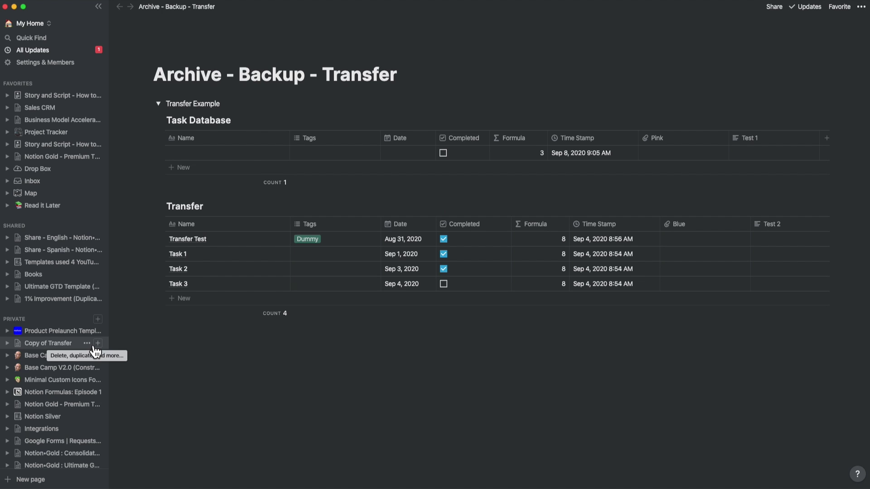
Move Copy of Transfer to the backup workspace and switch to that workspace
left_click(86, 343)
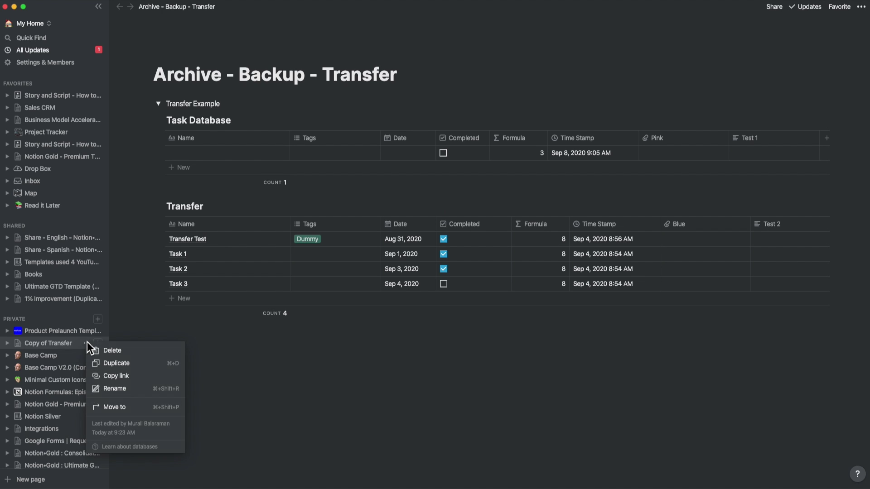
left_click(114, 407)
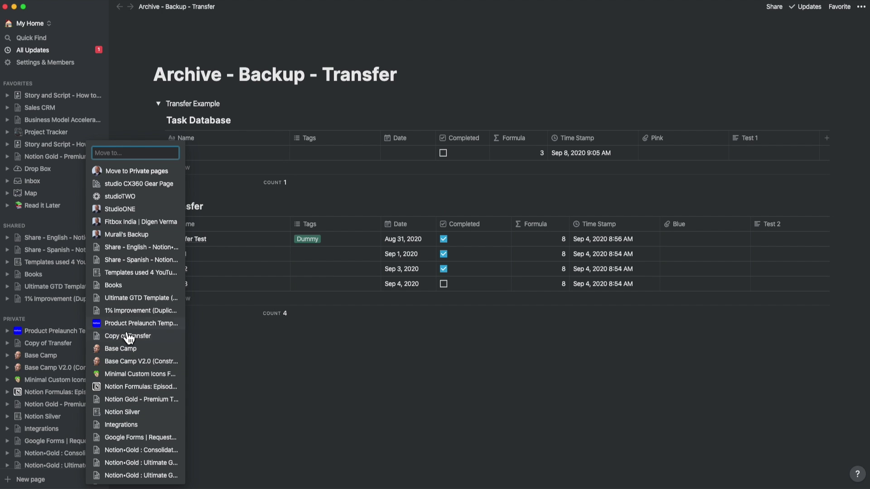
left_click(121, 235)
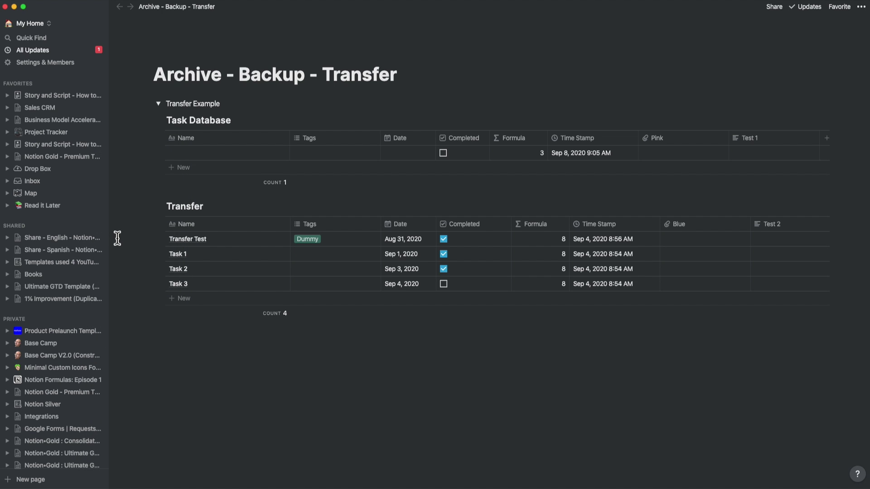
left_click(35, 23)
left_click(52, 187)
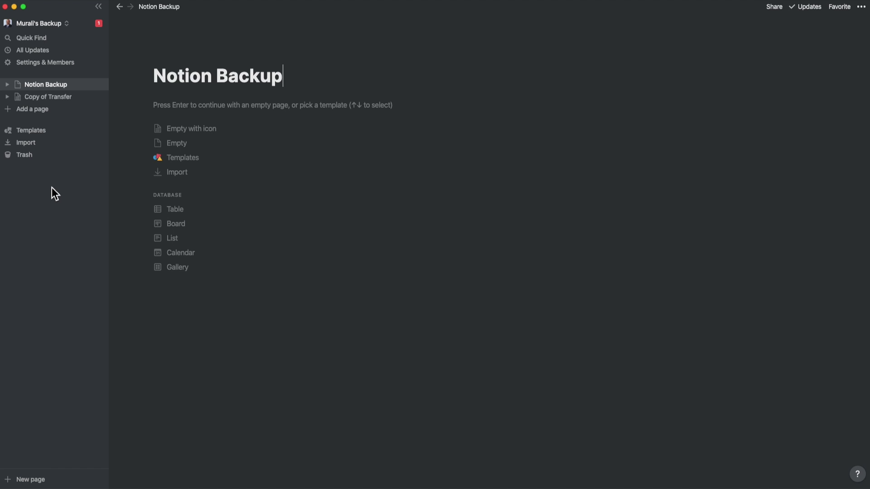
Nest Copy of Transfer under Notion Backup, then drag the inline database back out as a separate page
left_click(41, 98)
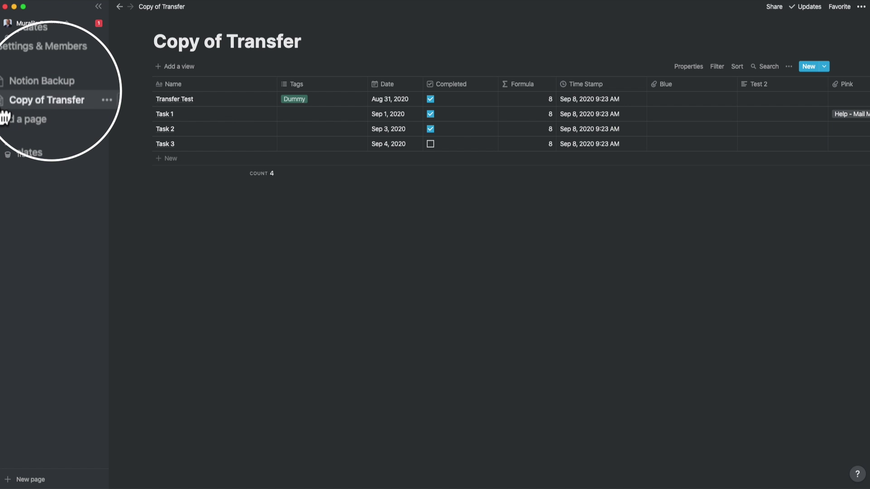
left_click_drag(108, 111, 81, 91)
left_click(77, 86)
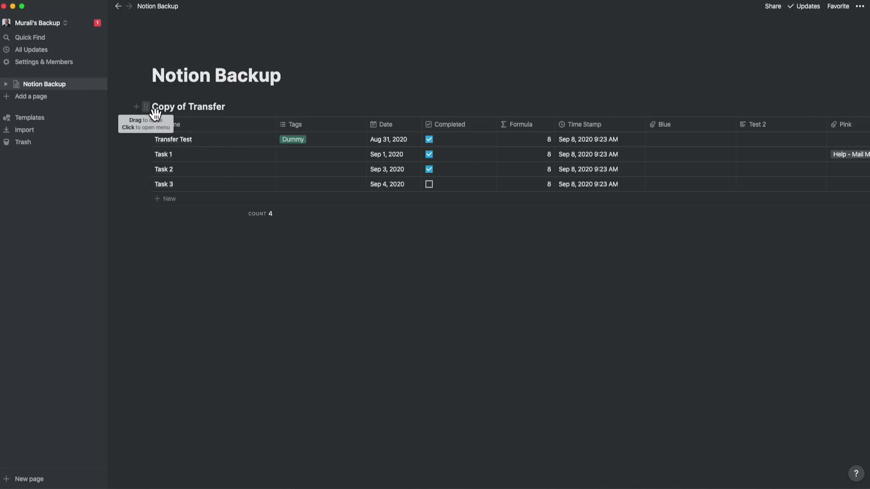
left_click_drag(155, 113, 97, 101)
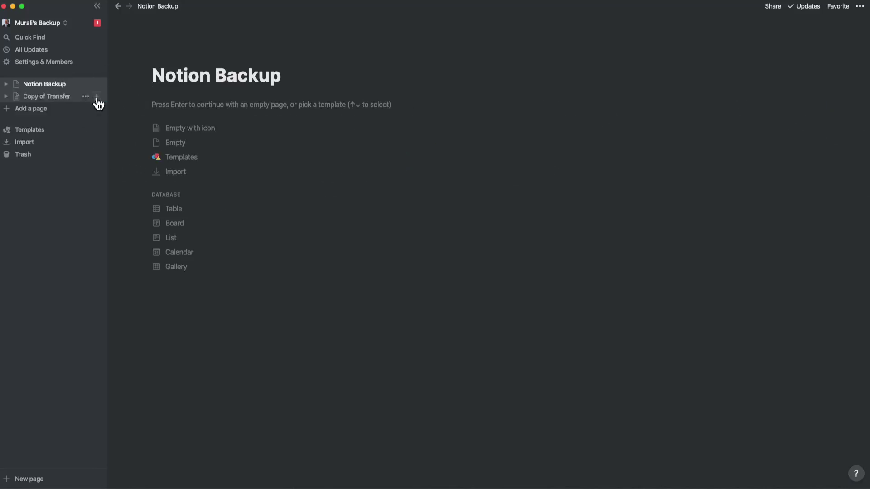
Export the Copy of Transfer page in Markdown & CSV format
left_click(71, 98)
left_click(859, 7)
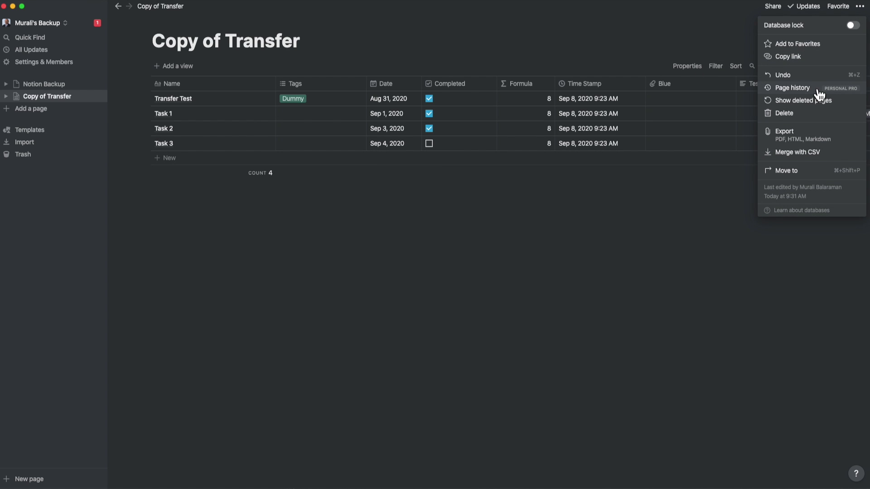
left_click(801, 136)
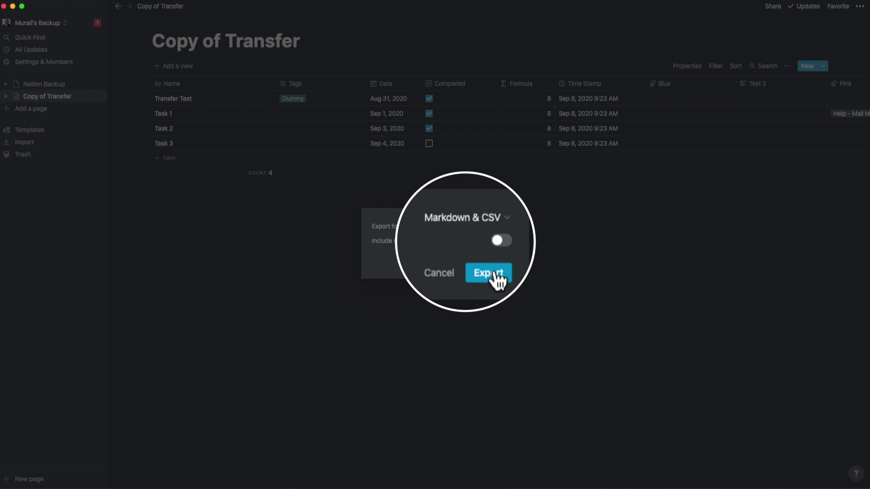
left_click(463, 225)
left_click(450, 266)
left_click(480, 263)
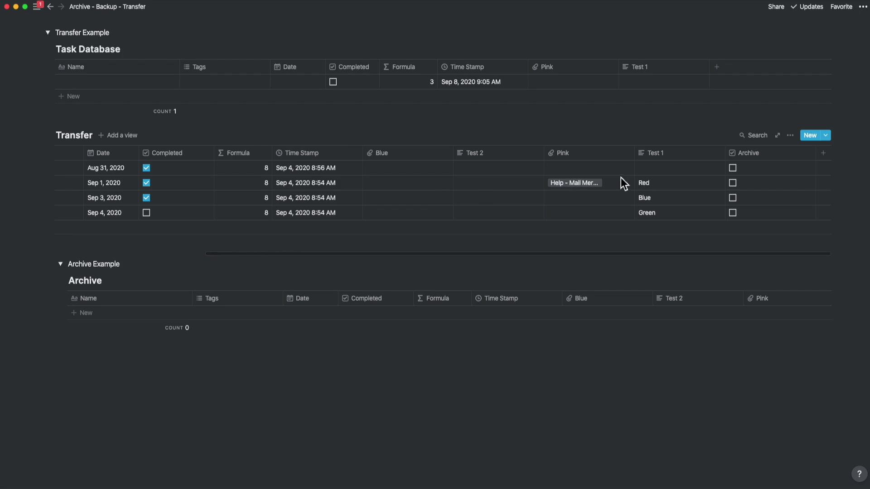
Tick Archive on Transfer Test and add an 'Archive is not' filter to the Transfer table
left_click(732, 168)
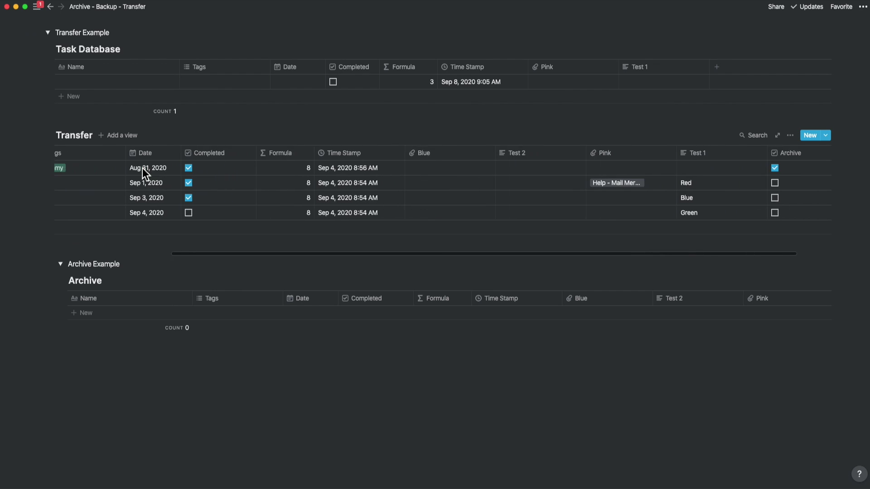
left_click(790, 135)
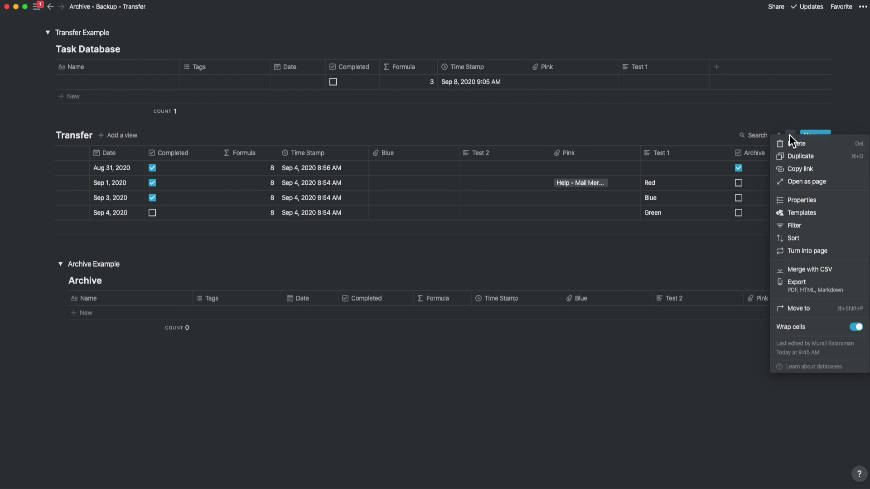
left_click(797, 230)
left_click(640, 226)
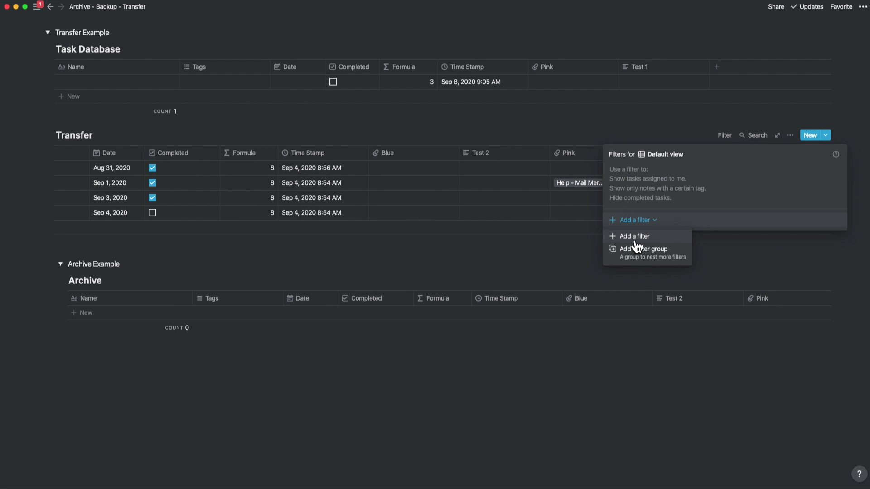
left_click(635, 238)
left_click(658, 175)
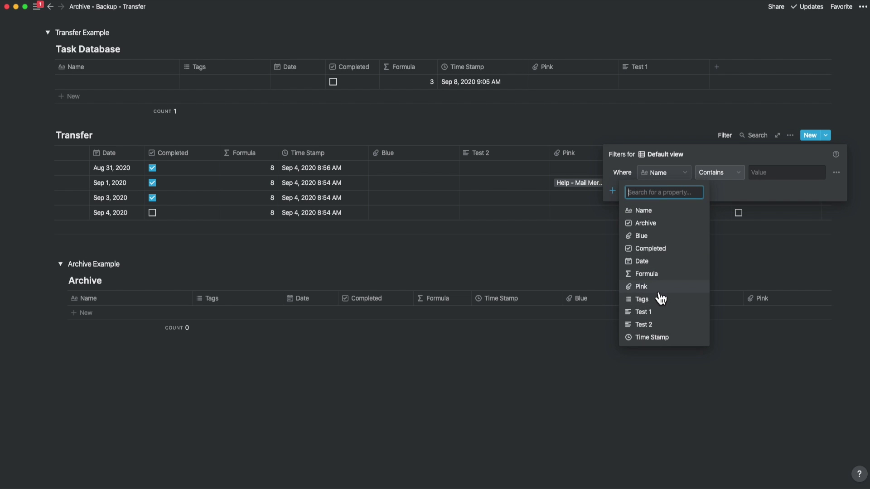
left_click(648, 222)
left_click(718, 183)
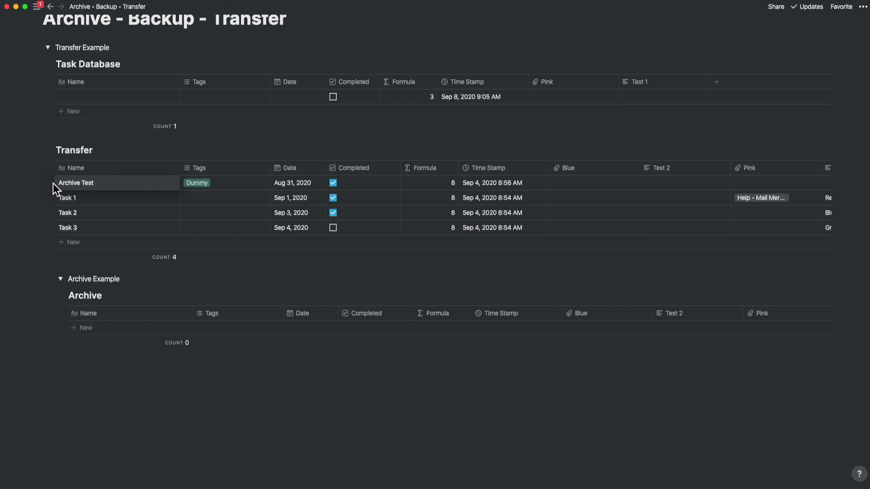
Drag the Archive Test row from the Transfer table into the Archive database
left_click(51, 184)
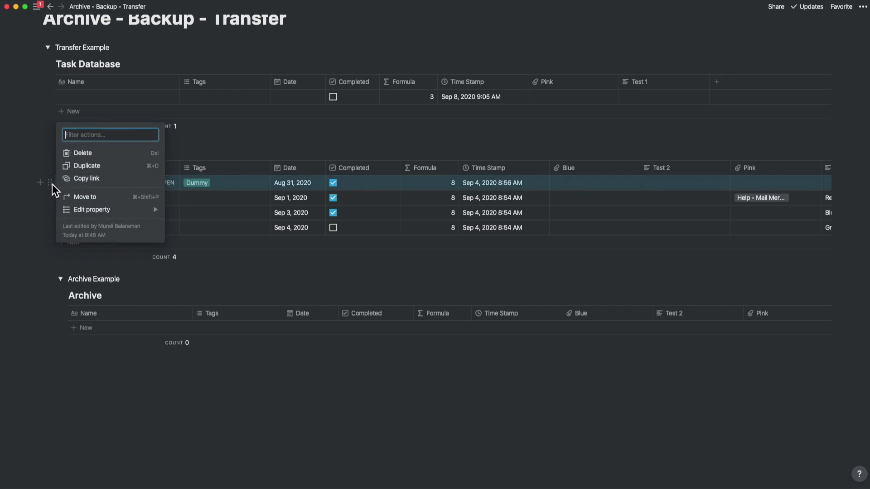
left_click(200, 150)
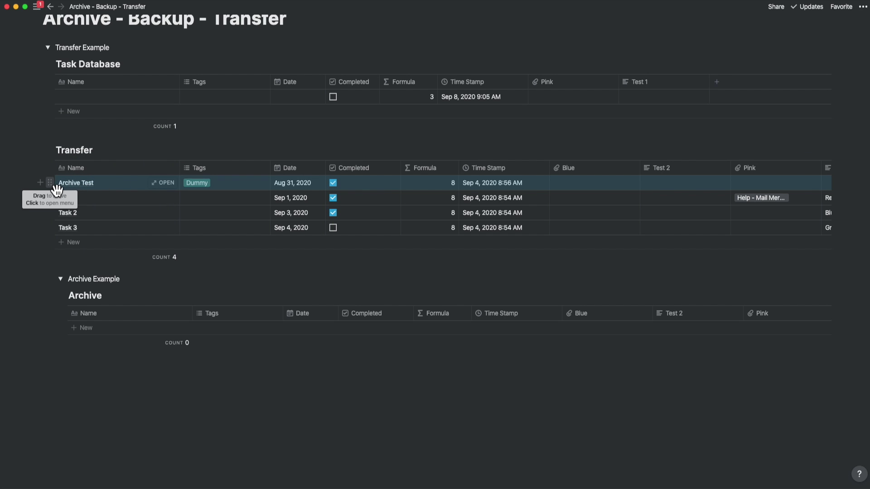
left_click_drag(55, 189, 78, 331)
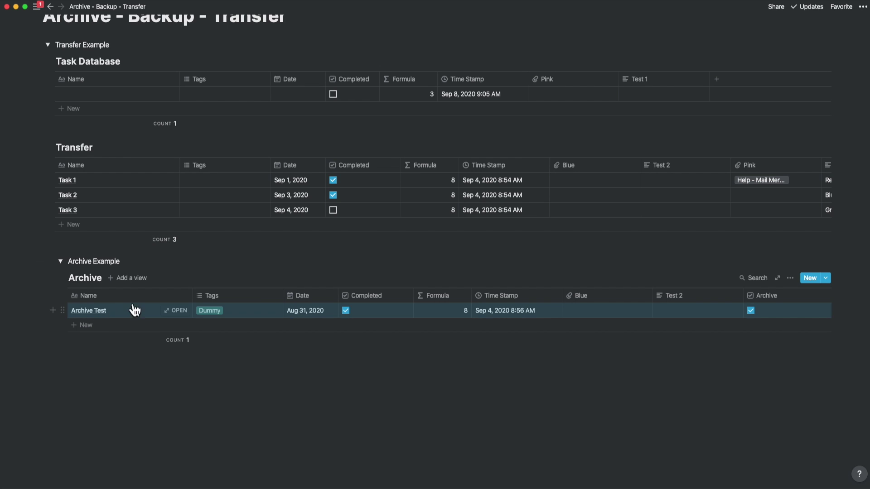
Create the Archive table view and add a new filter rule, opening its property list
left_click(162, 262)
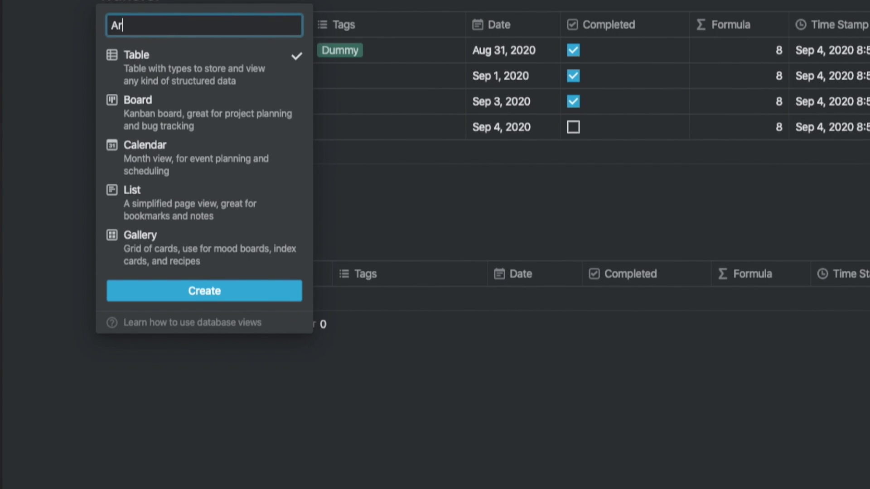
left_click(206, 292)
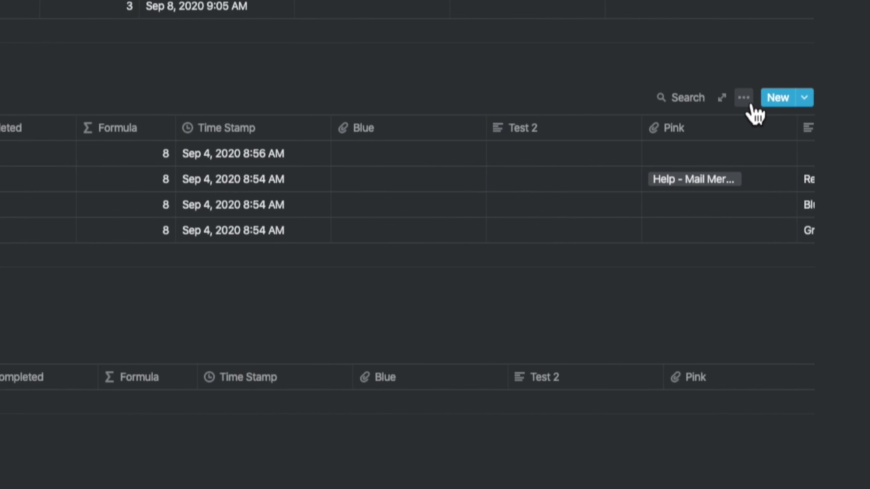
left_click(742, 96)
left_click(752, 256)
left_click(465, 244)
left_click(464, 270)
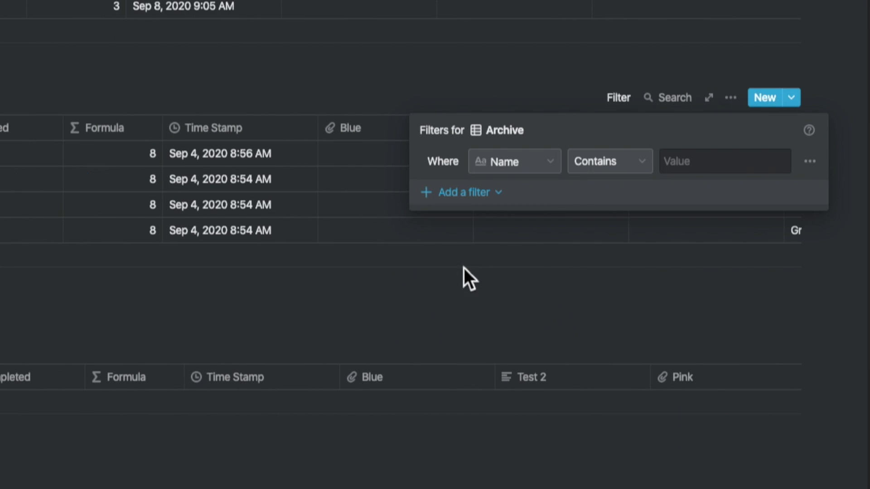